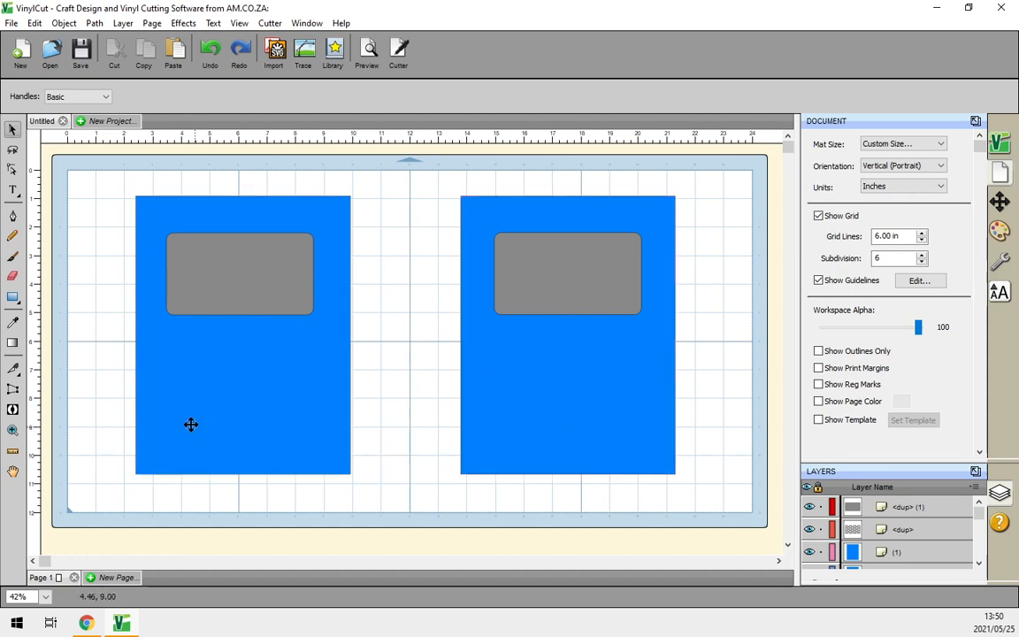
Step: Examine the position and size of the two blue panels and the grey rounded rectangles on them
{"action": "left_click", "coordinate": [188, 391]}
{"action": "left_click", "coordinate": [496, 390]}
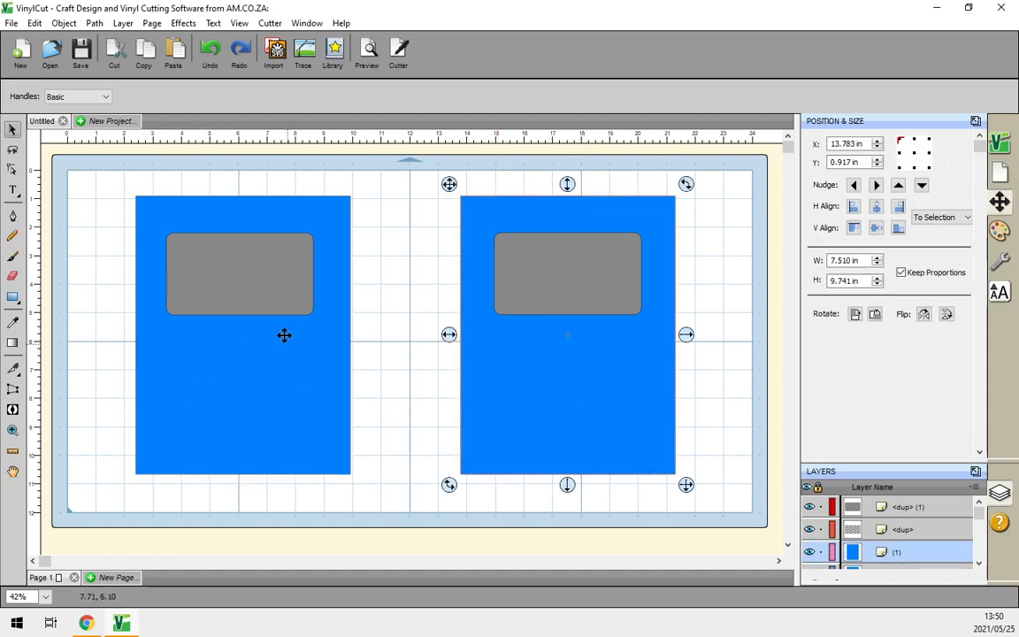
{"action": "left_click", "coordinate": [266, 274]}
{"action": "left_click", "coordinate": [536, 274]}
{"action": "left_click", "coordinate": [275, 290]}
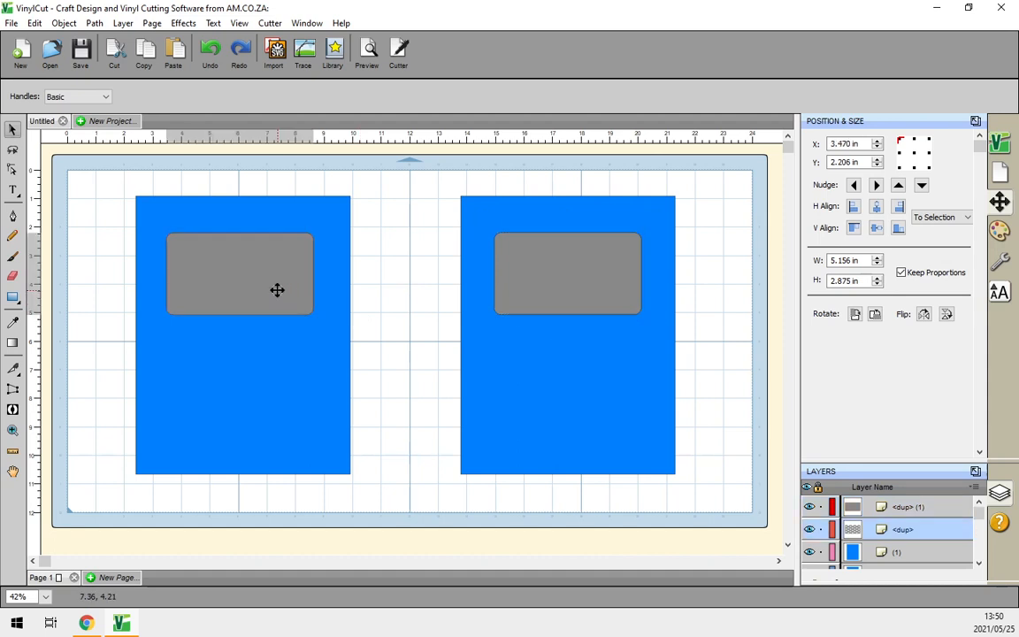
{"action": "left_click", "coordinate": [528, 275]}
{"action": "left_click", "coordinate": [284, 294]}
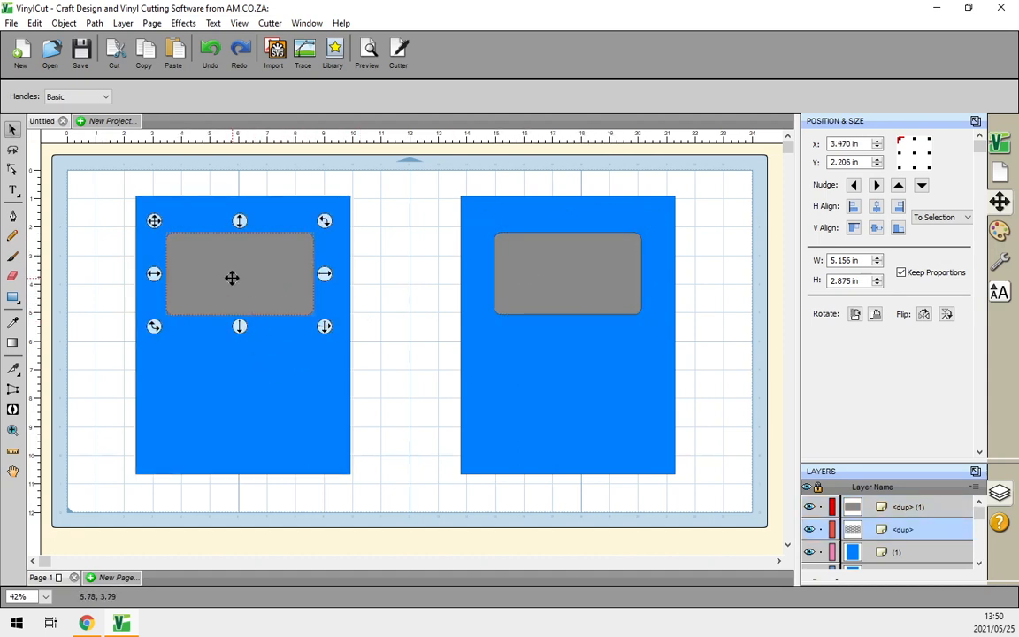
{"action": "left_click", "coordinate": [502, 273]}
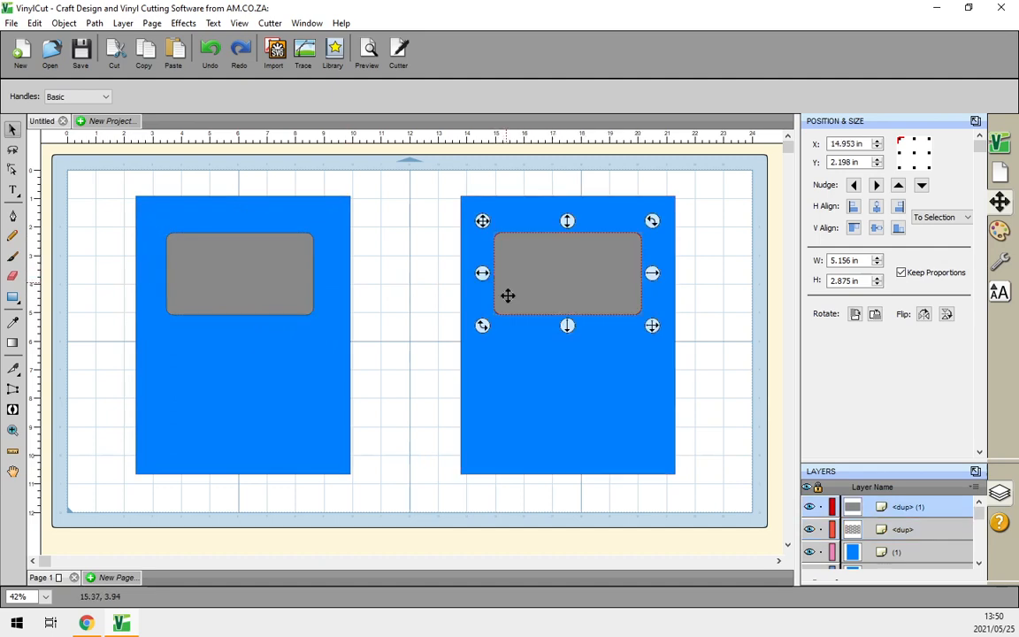
{"action": "left_click", "coordinate": [527, 389]}
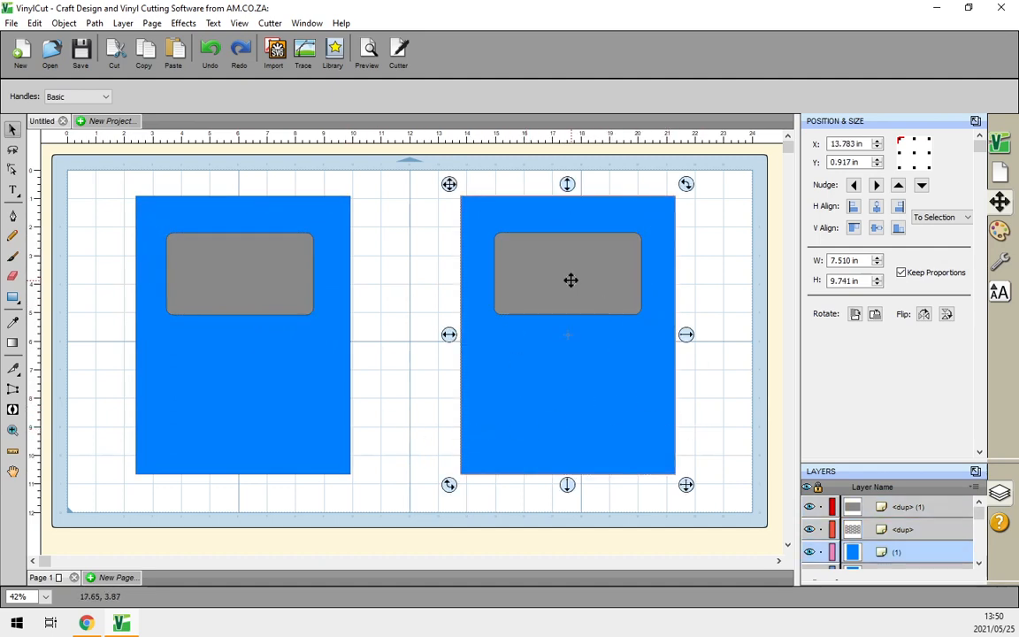
Step: Open the Lattice effect for the left panel's grey rounded rectangle and preview the default pattern
{"action": "left_click", "coordinate": [258, 280]}
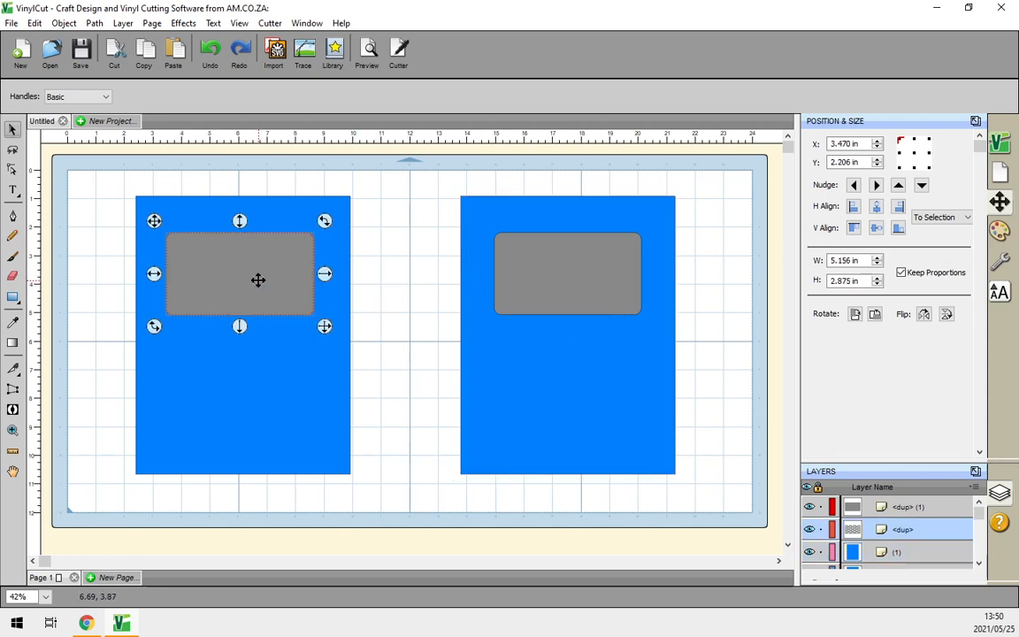
{"action": "left_click", "coordinate": [178, 25]}
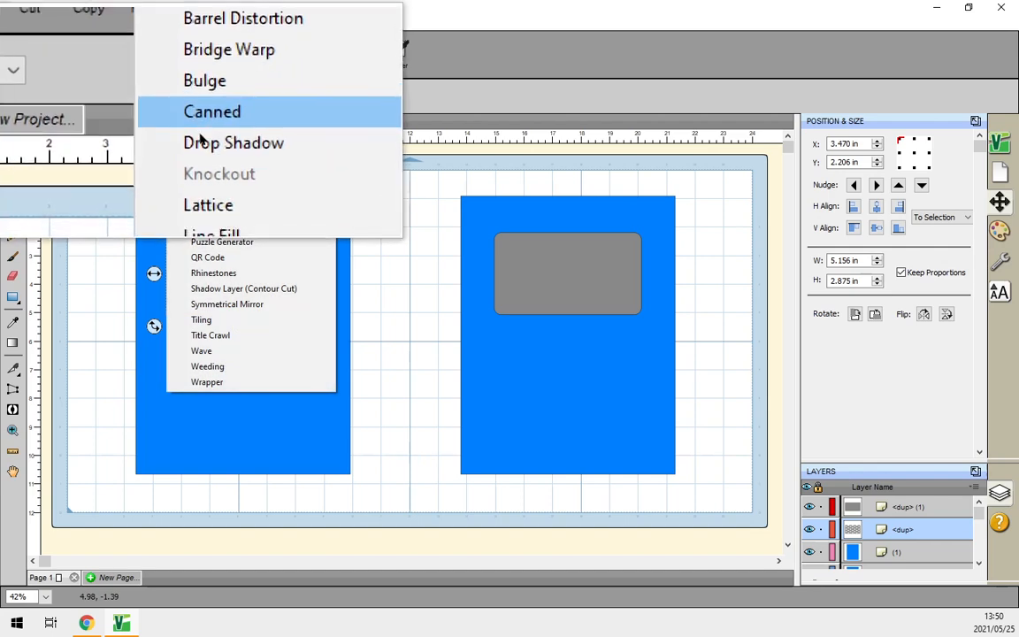
{"action": "left_click", "coordinate": [205, 178]}
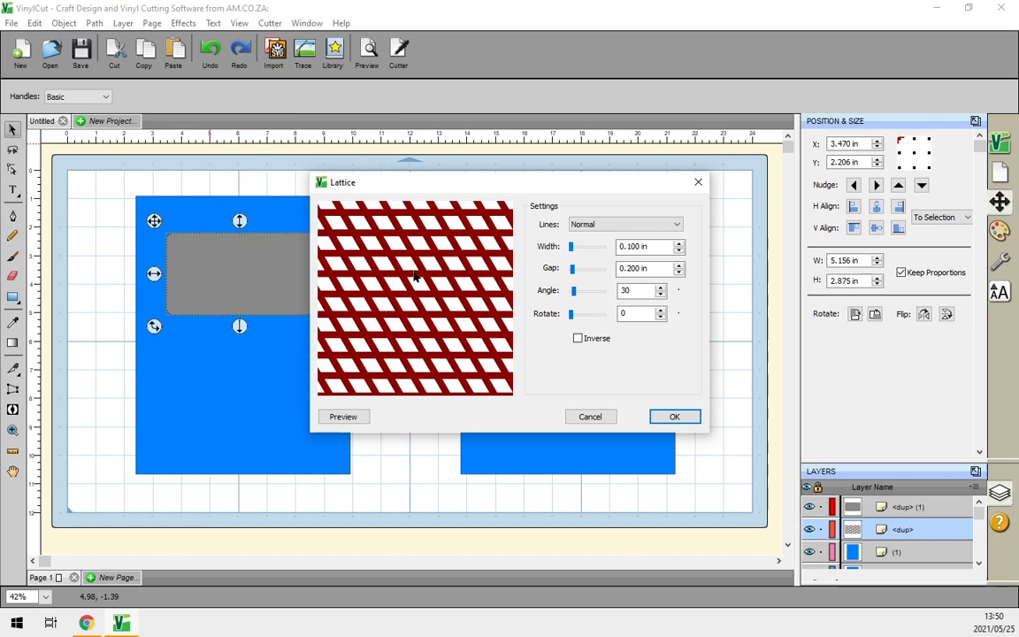
{"action": "left_click", "coordinate": [346, 421]}
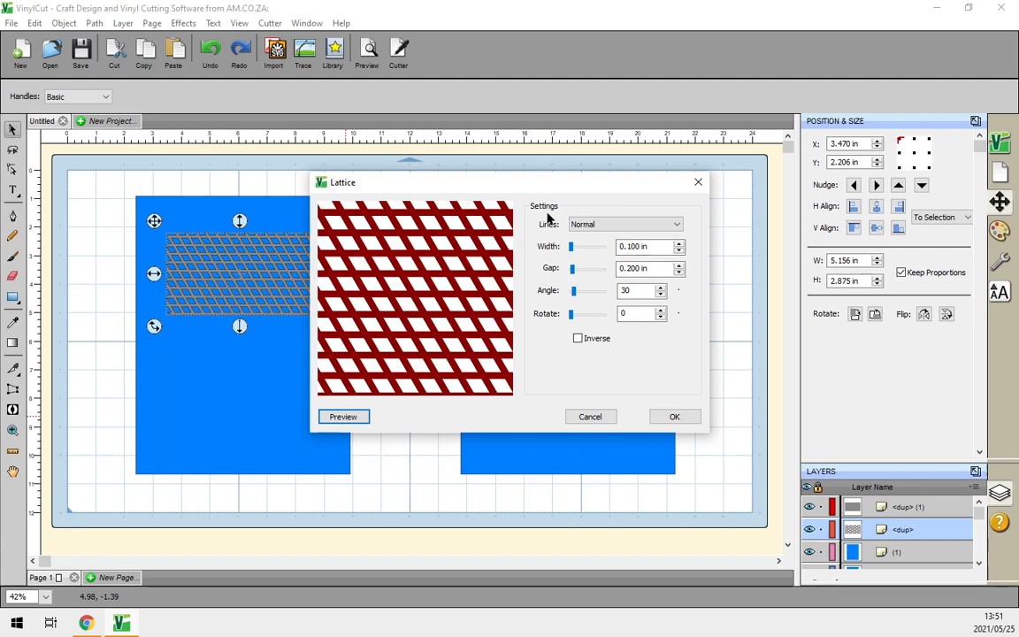
Step: Try the lattice lines as Horizontal only and Vertical only, and return them to Normal
{"action": "left_click", "coordinate": [617, 228]}
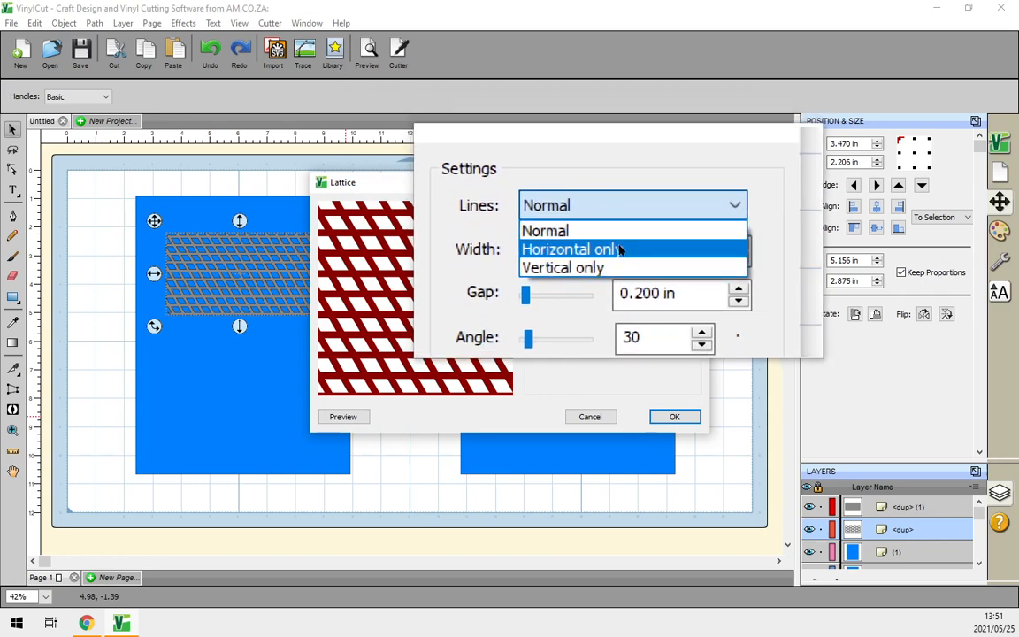
{"action": "left_click", "coordinate": [619, 249]}
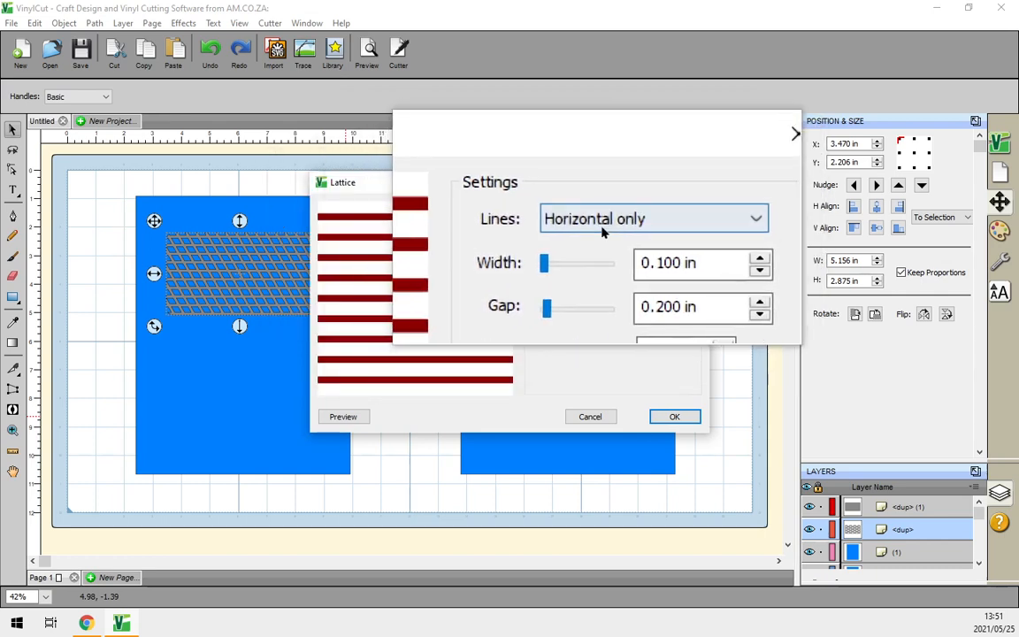
{"action": "left_click", "coordinate": [602, 231]}
{"action": "left_click", "coordinate": [598, 258]}
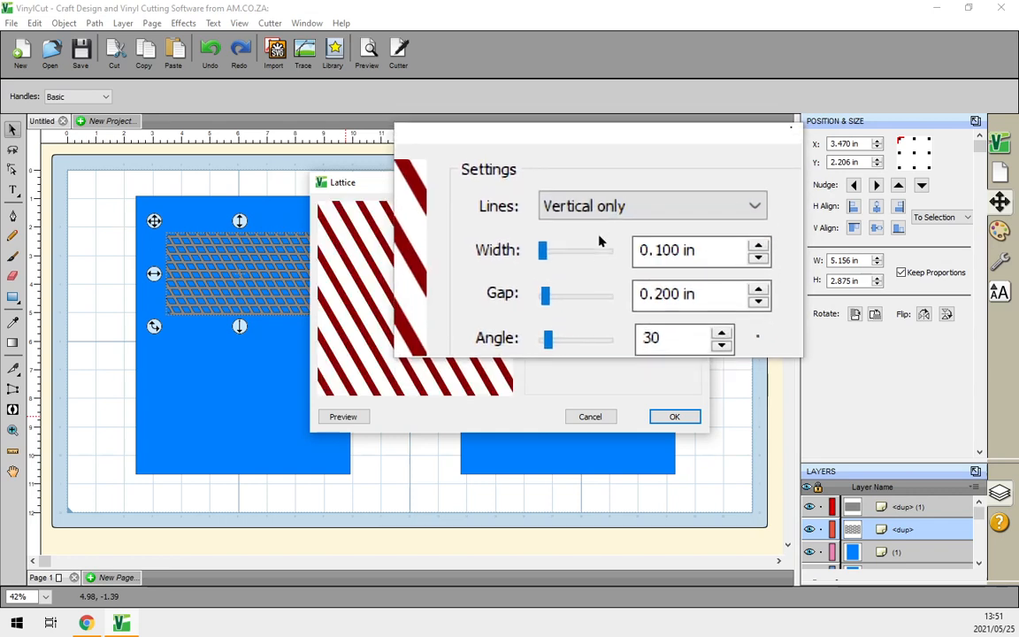
{"action": "left_click", "coordinate": [600, 227]}
{"action": "left_click", "coordinate": [607, 247]}
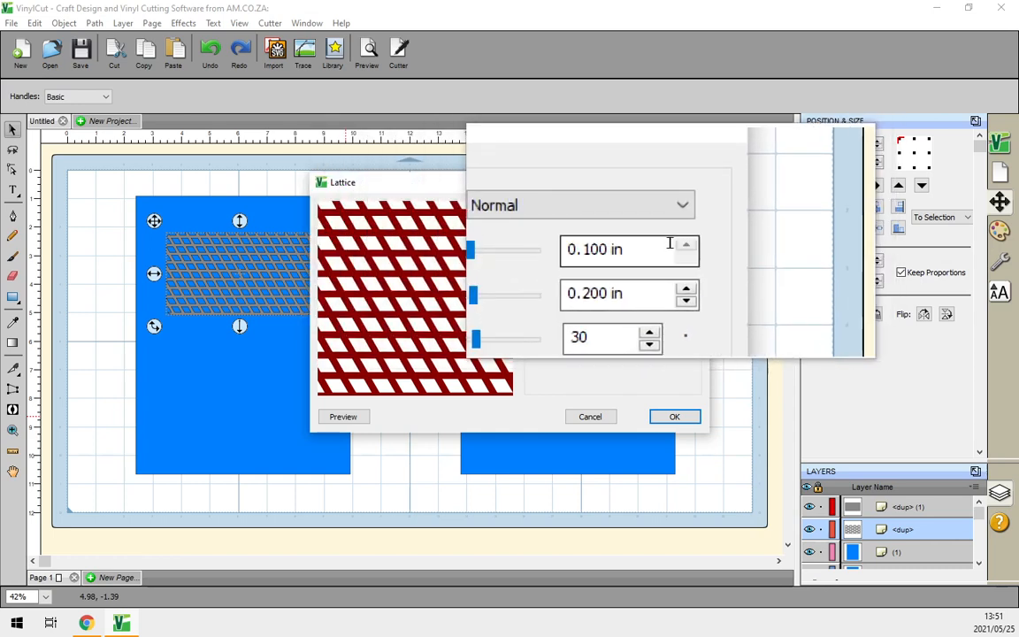
Step: Set the lattice width to 0.300 in and the gap to 0.400 in, previewing each change
{"action": "left_click", "coordinate": [679, 248]}
{"action": "left_click", "coordinate": [680, 248]}
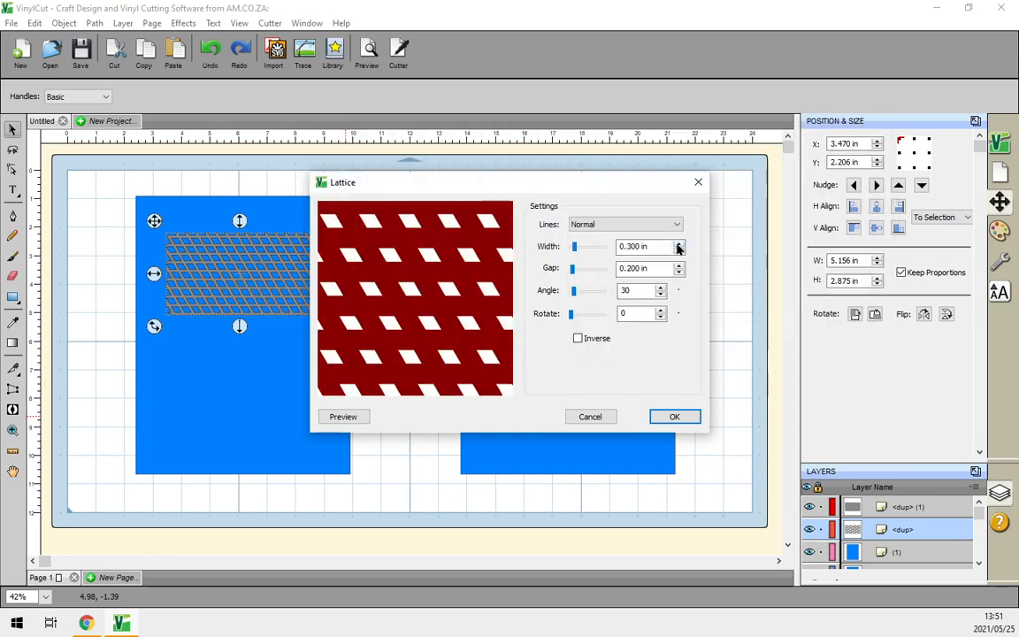
{"action": "left_click", "coordinate": [344, 417]}
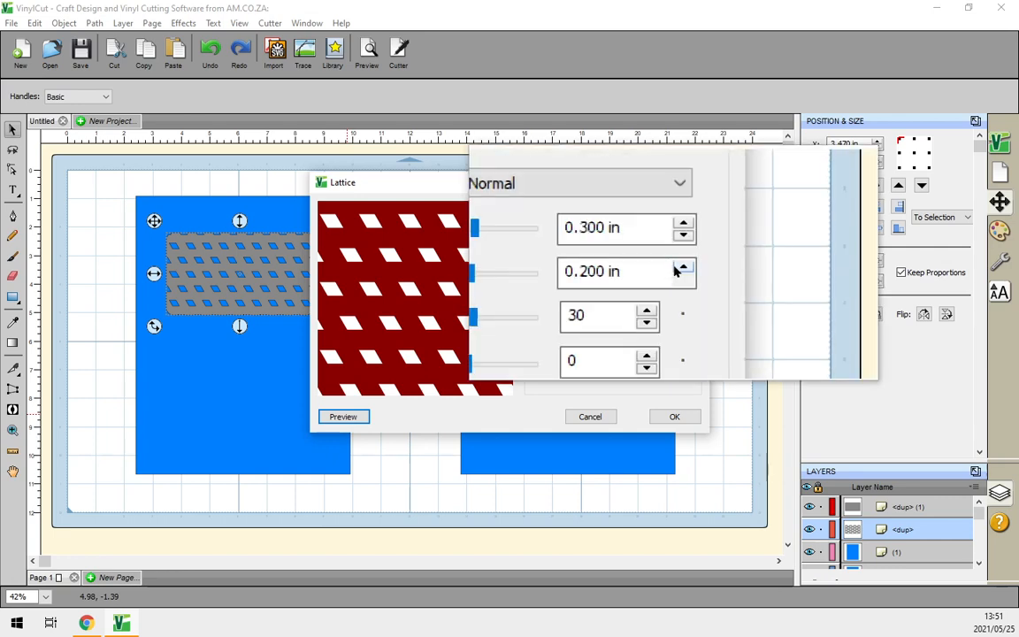
{"action": "left_click", "coordinate": [678, 264]}
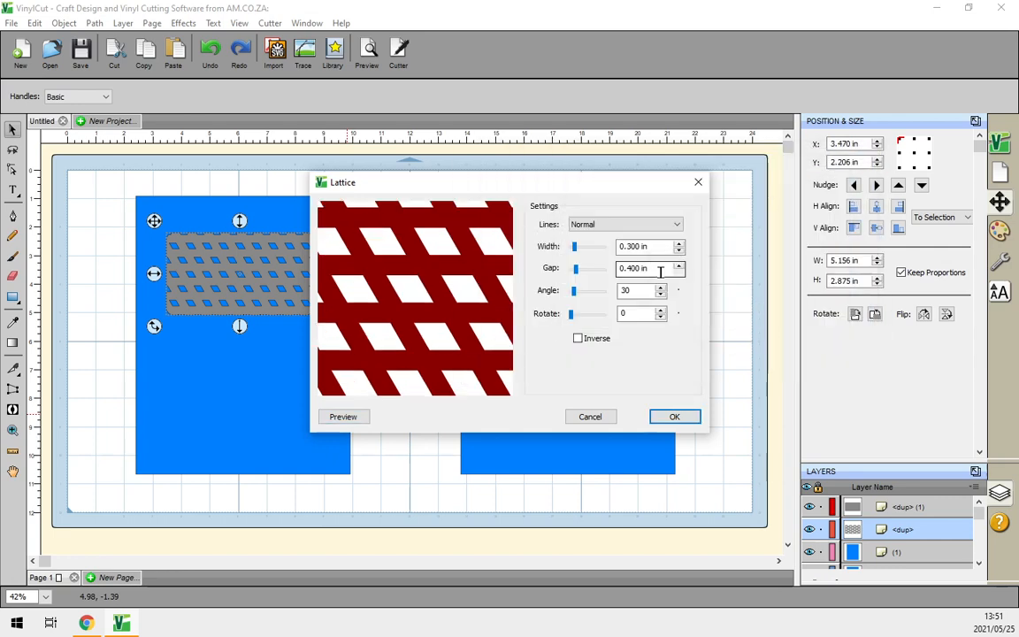
{"action": "left_click", "coordinate": [344, 419]}
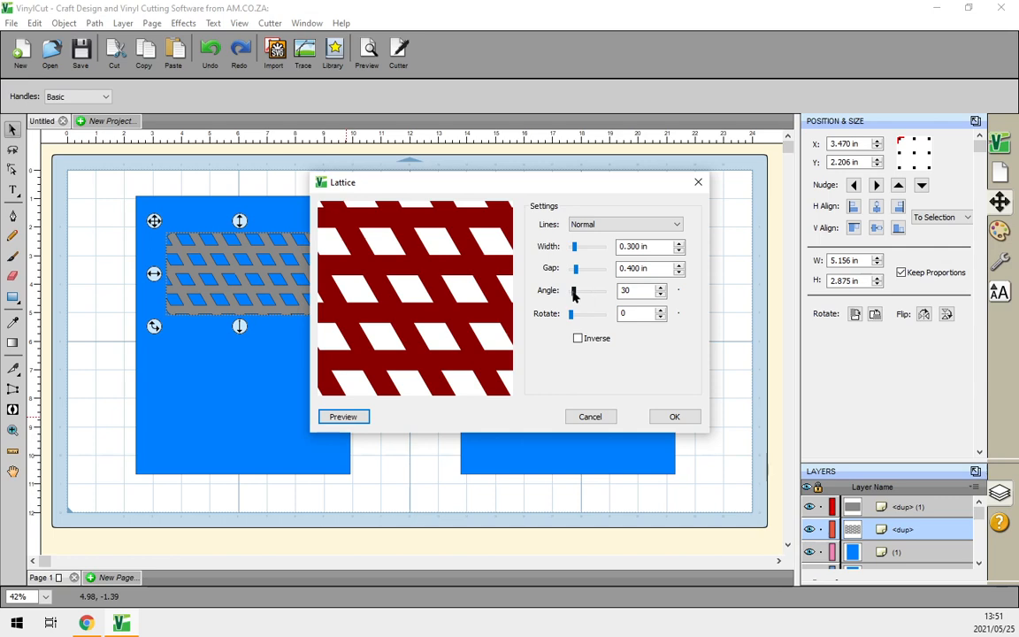
Step: Try a lattice angle of 55° and bring it back down to 31°
{"action": "left_click", "coordinate": [660, 287]}
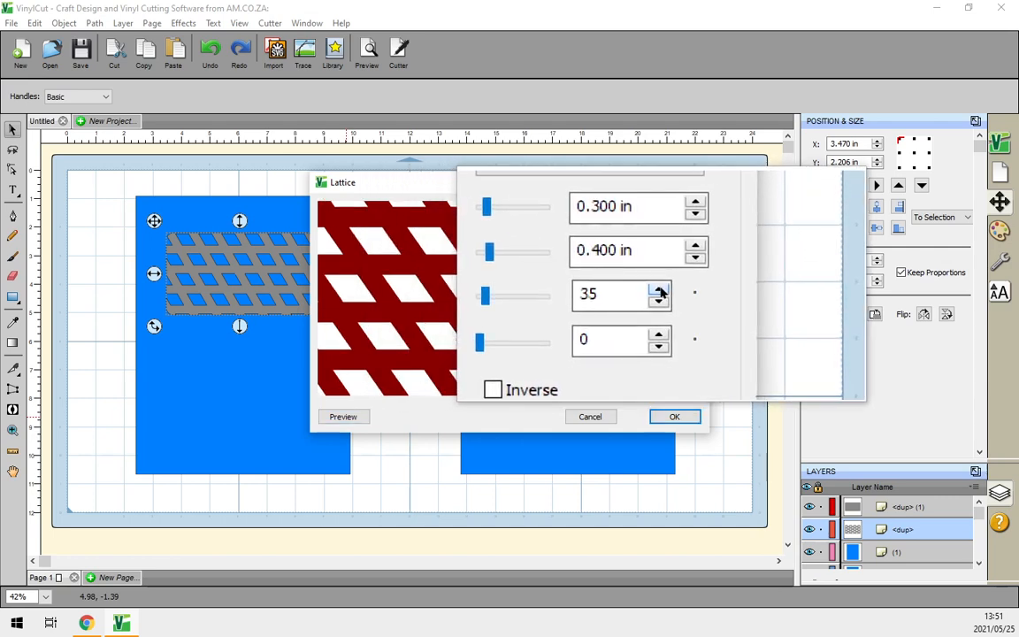
{"action": "left_click", "coordinate": [660, 289]}
{"action": "left_click", "coordinate": [660, 289]}
{"action": "left_click", "coordinate": [660, 290]}
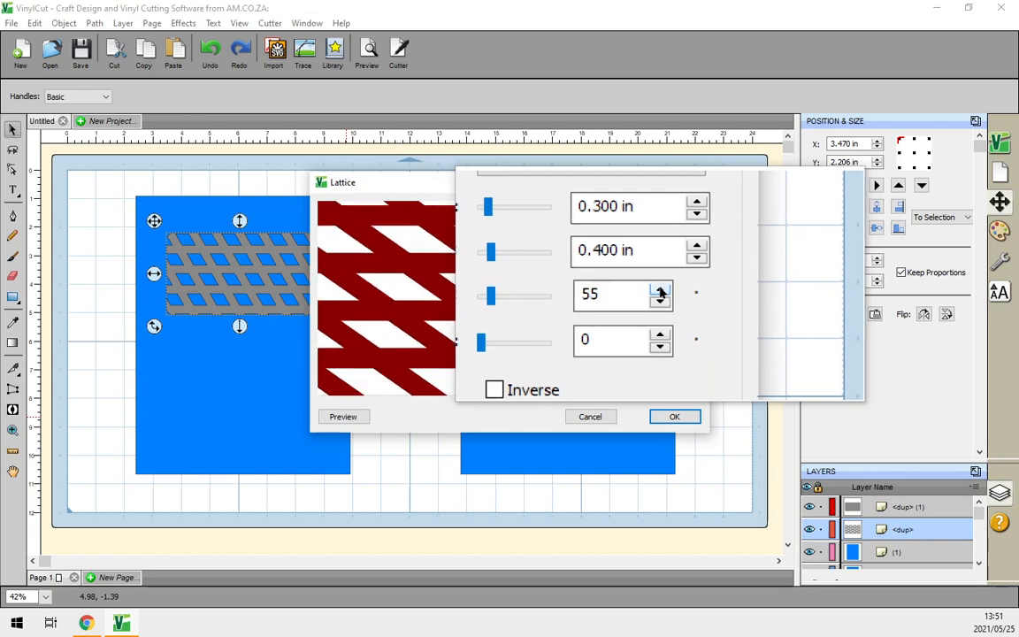
{"action": "left_click_drag", "start_coordinate": [580, 294], "coordinate": [573, 294]}
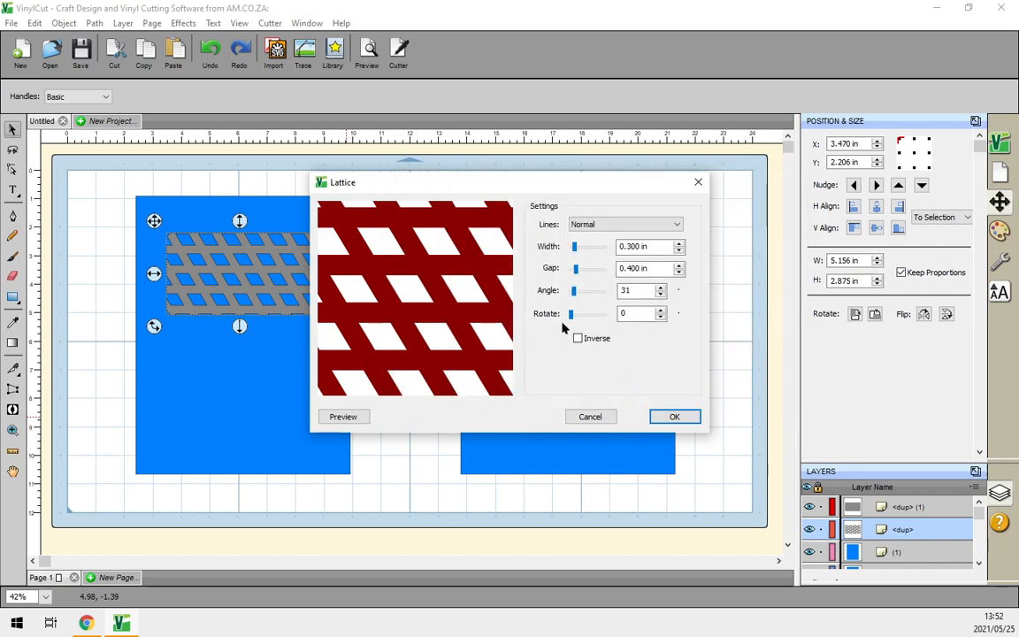
Step: Preview the lattice rotated by 25°, set the rotation to 30° and apply the effect
{"action": "double_click", "coordinate": [659, 314]}
{"action": "type", "text": "25"}
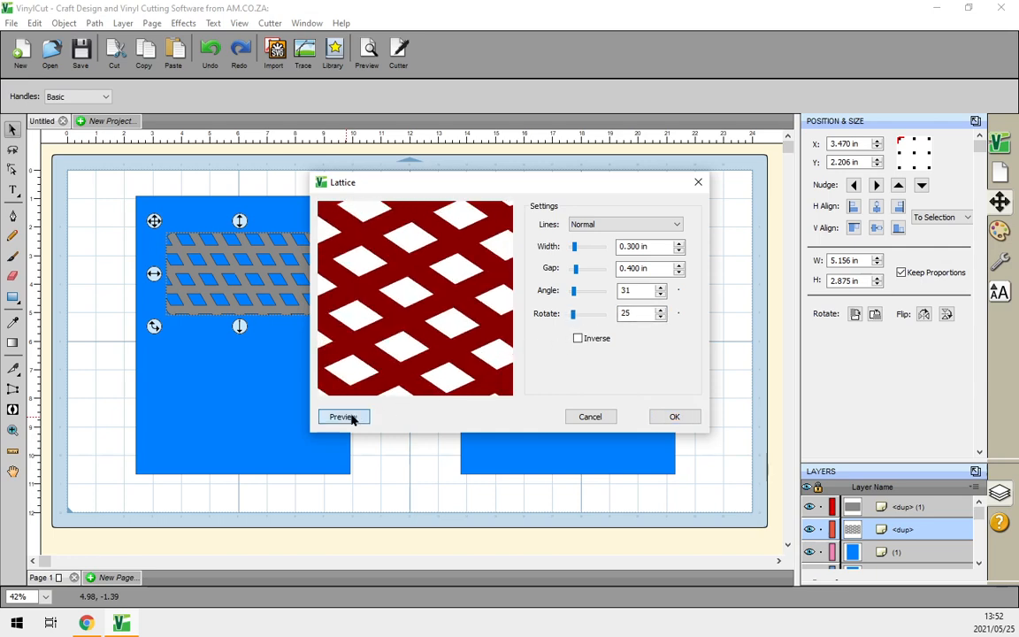
{"action": "left_click", "coordinate": [352, 418]}
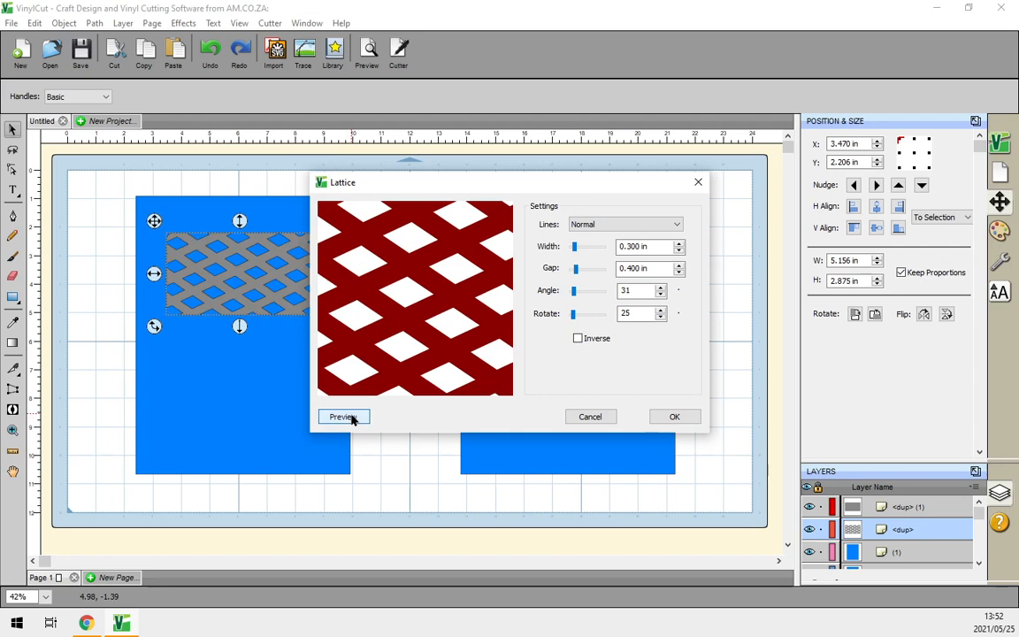
{"action": "left_click", "coordinate": [661, 311]}
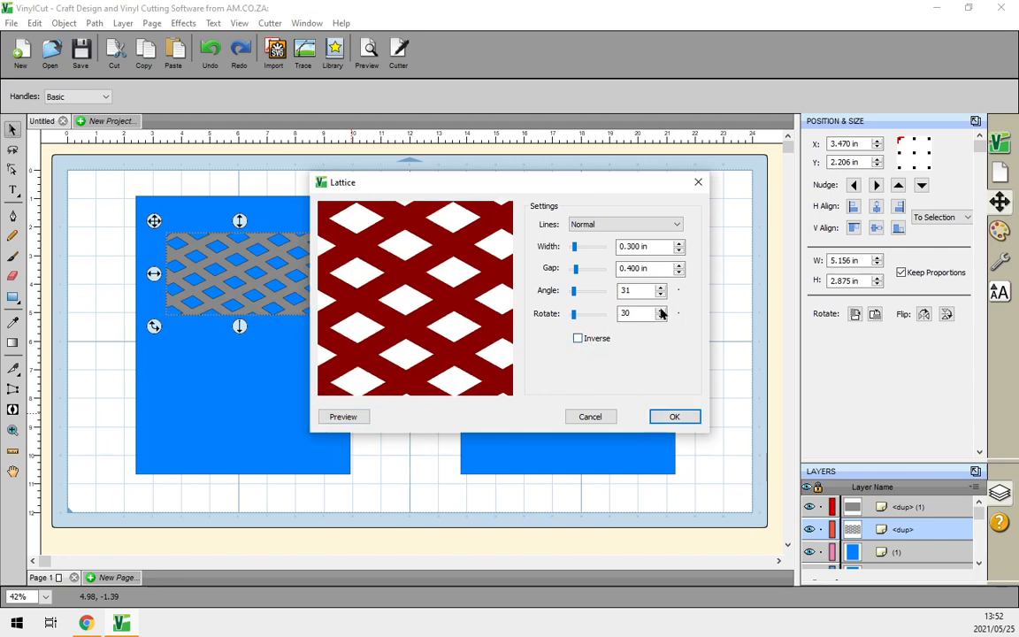
{"action": "left_click", "coordinate": [347, 419]}
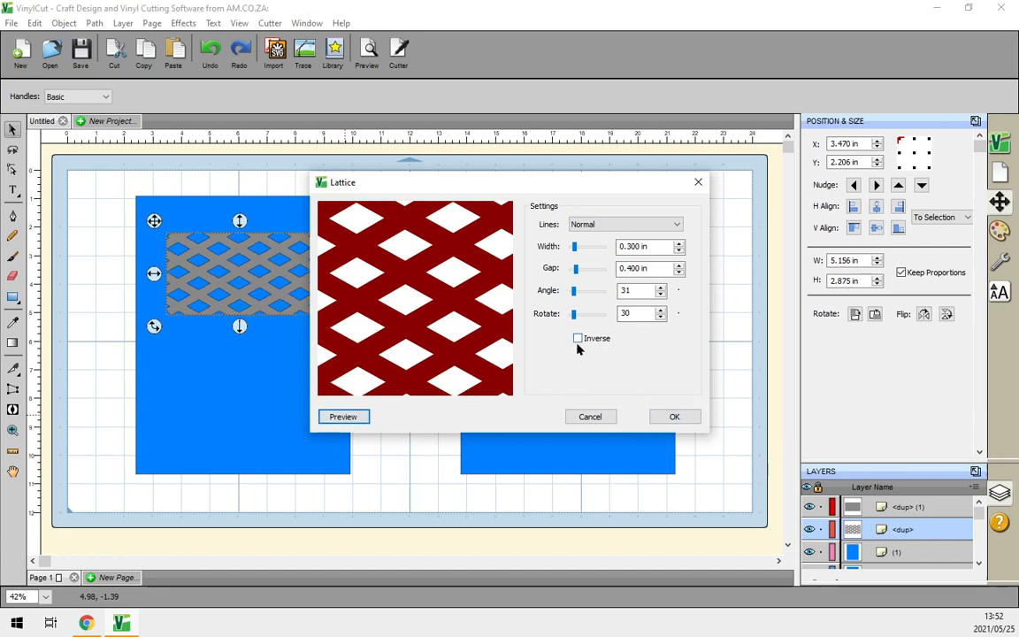
{"action": "left_click", "coordinate": [673, 417]}
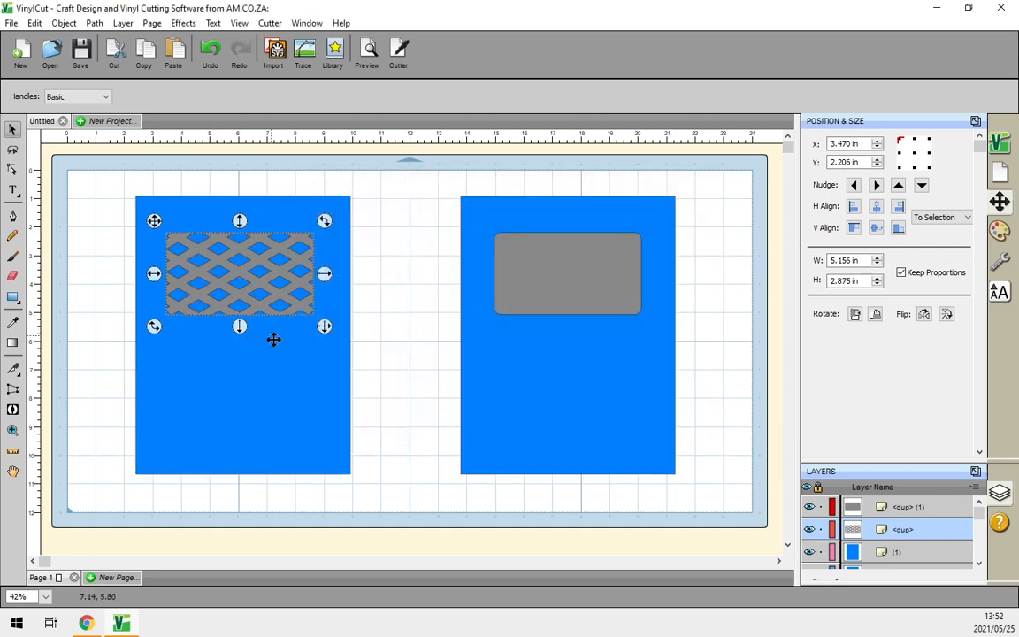
Step: Merge the latticed rectangle with the left blue panel behind it
{"action": "left_click", "coordinate": [273, 340]}
{"action": "left_click_drag", "start_coordinate": [395, 503], "coordinate": [83, 157]}
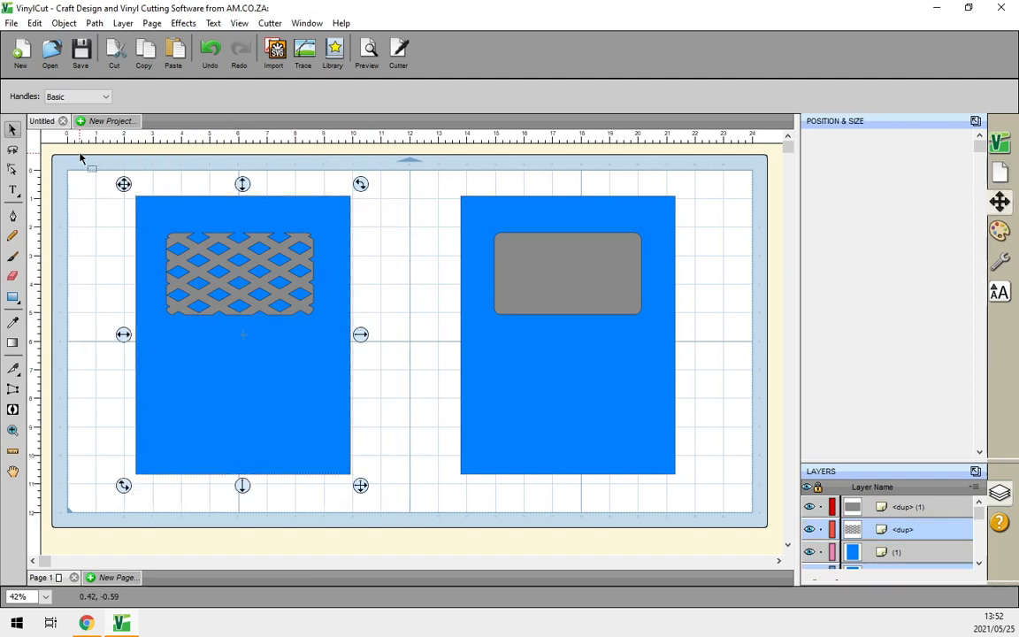
{"action": "left_click", "coordinate": [368, 268]}
{"action": "left_click", "coordinate": [277, 253]}
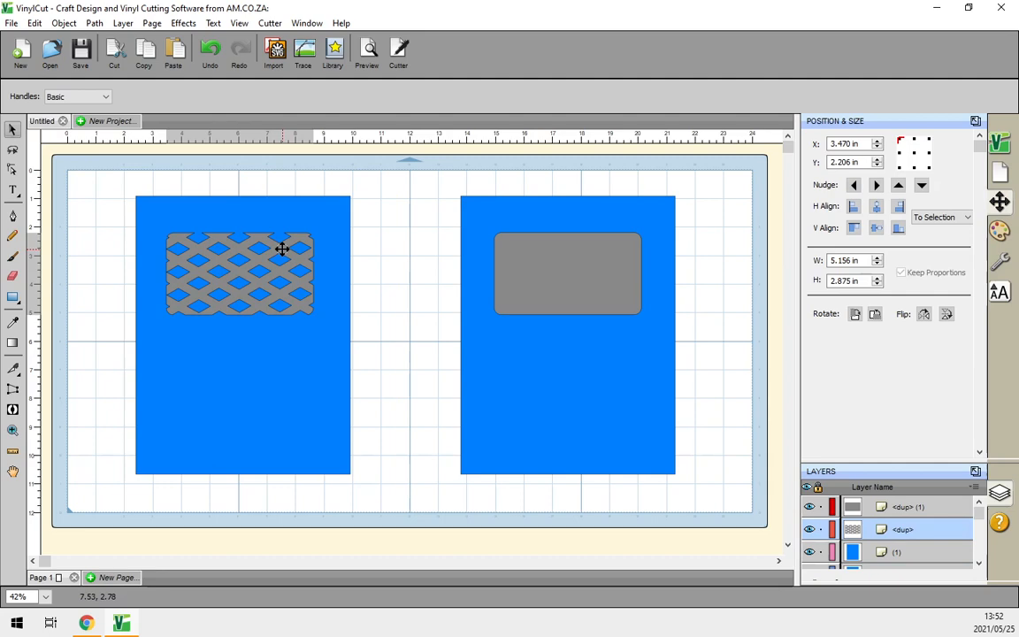
{"action": "left_click", "coordinate": [264, 388]}
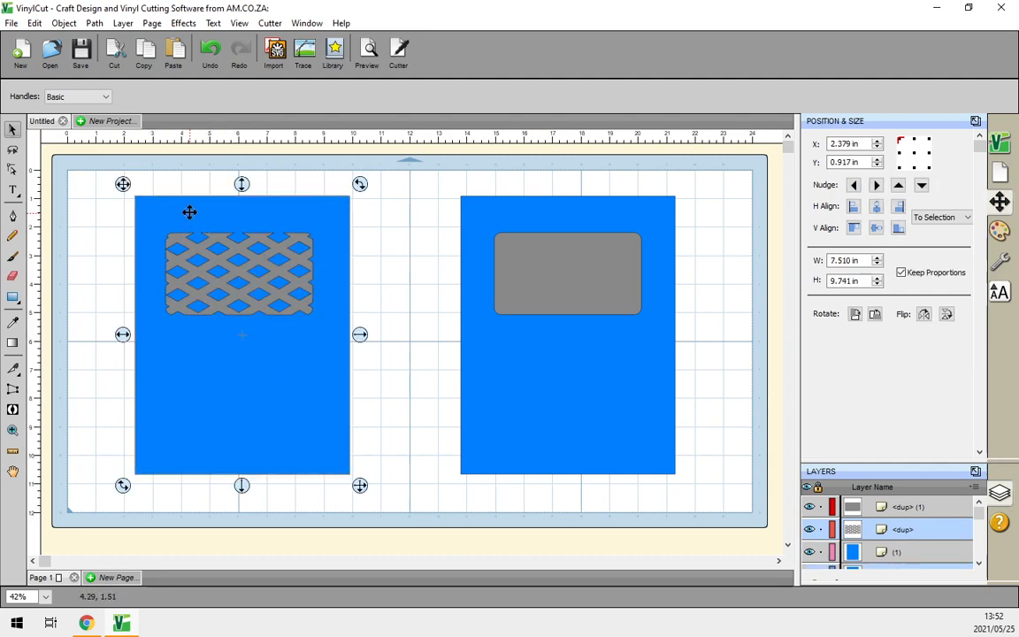
{"action": "left_click", "coordinate": [63, 24]}
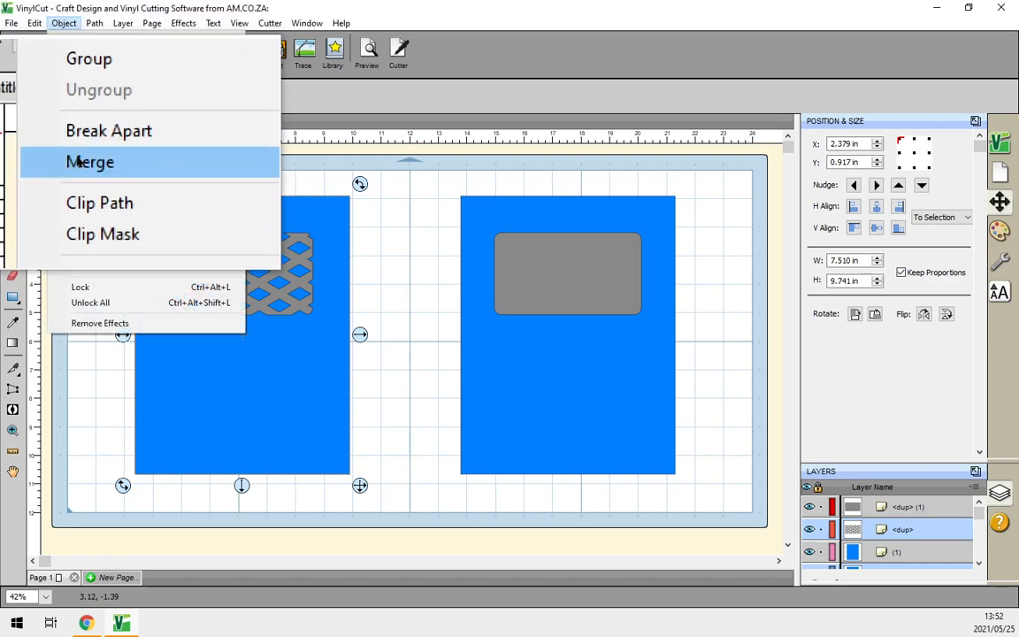
{"action": "left_click", "coordinate": [138, 161]}
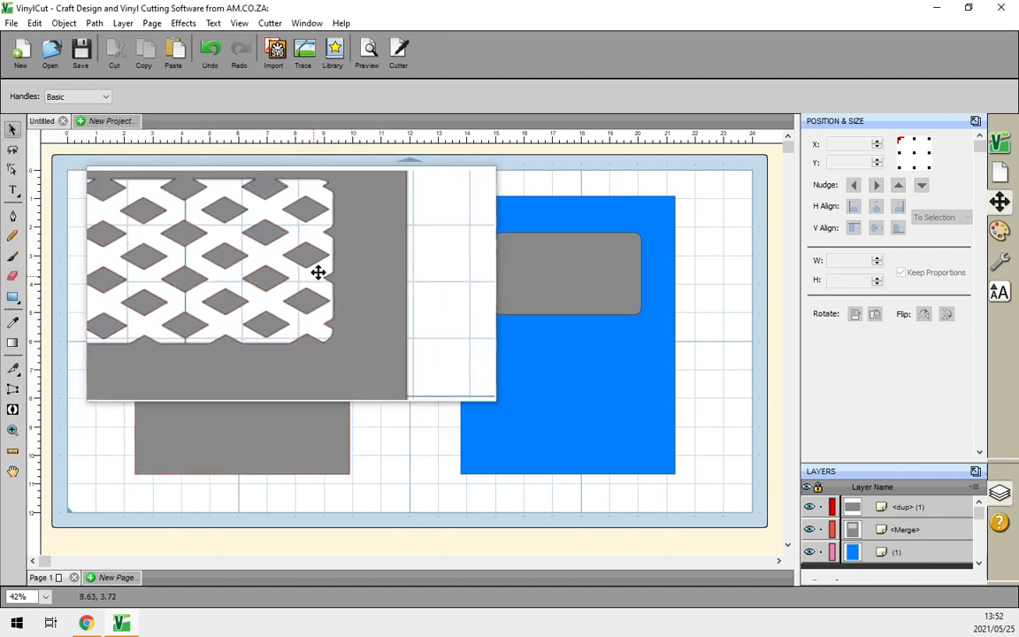
Step: Check the design's cut lines in the preview and close it
{"action": "left_click", "coordinate": [364, 60]}
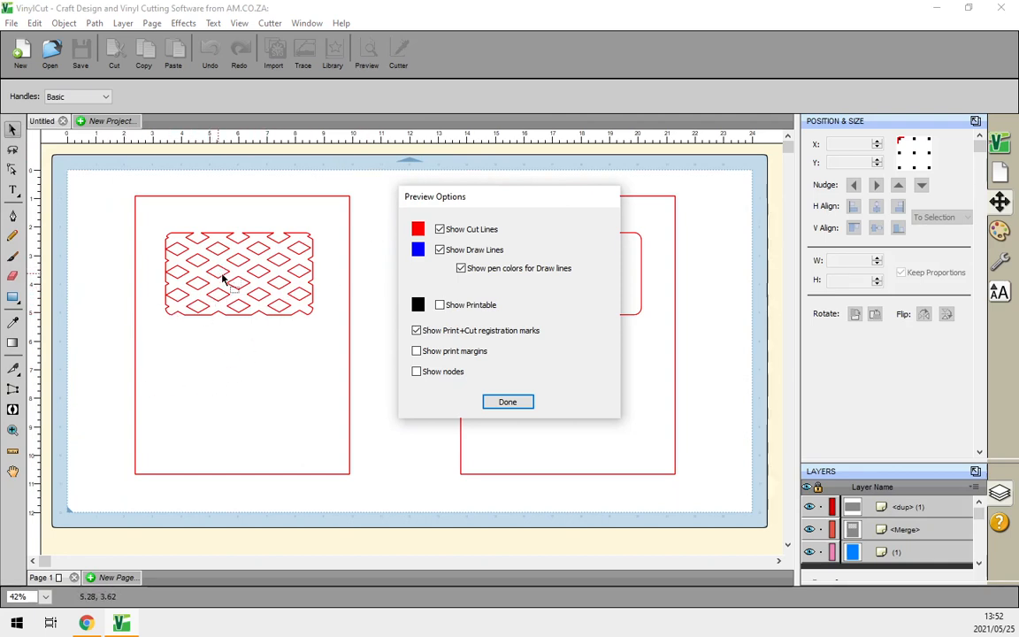
{"action": "left_click", "coordinate": [517, 403]}
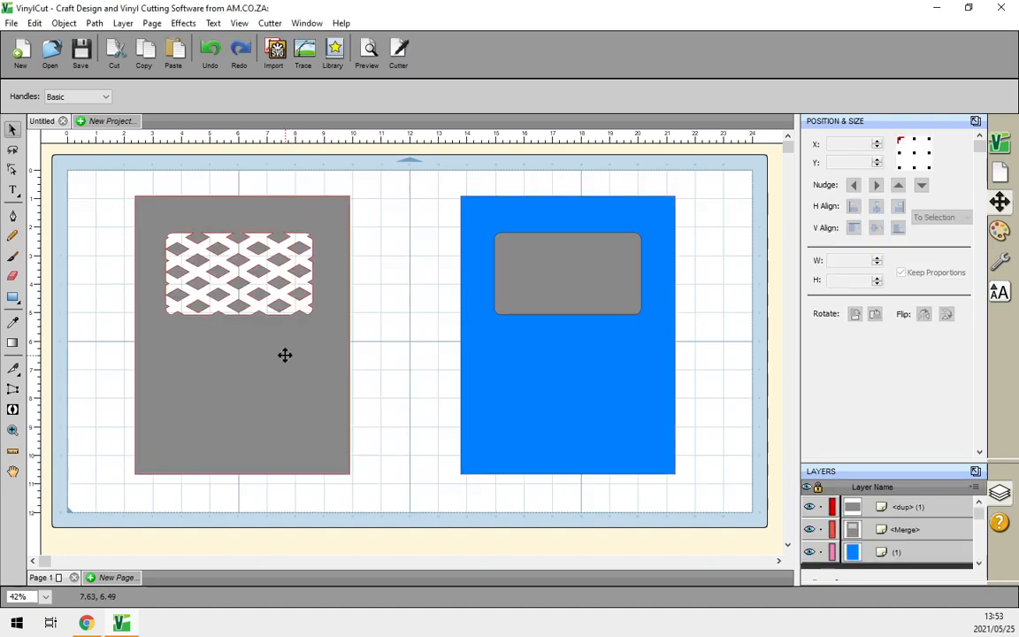
{"action": "key", "text": "super+plus"}
Step: Start a Lattice effect on the right panel's grey rounded rectangle and set the gap to 0.400 in
{"action": "left_click", "coordinate": [603, 271]}
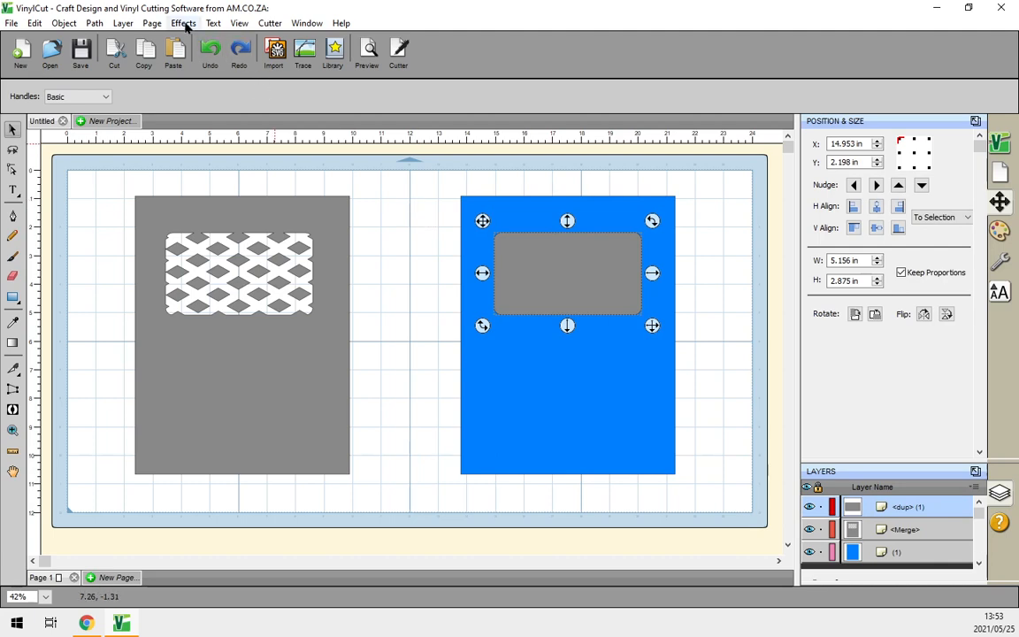
{"action": "left_click", "coordinate": [186, 24]}
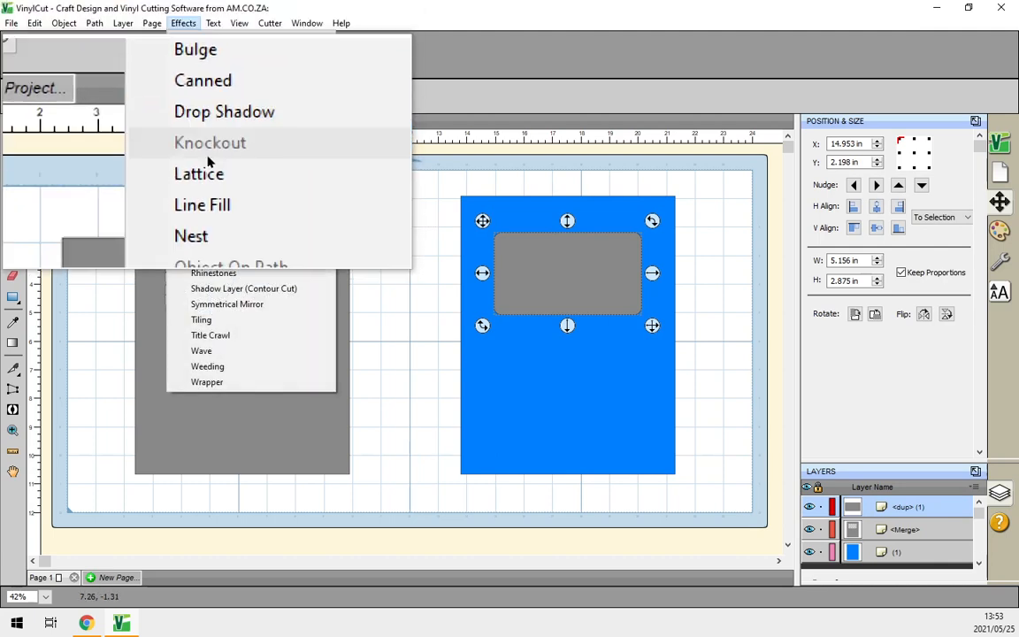
{"action": "left_click", "coordinate": [202, 211]}
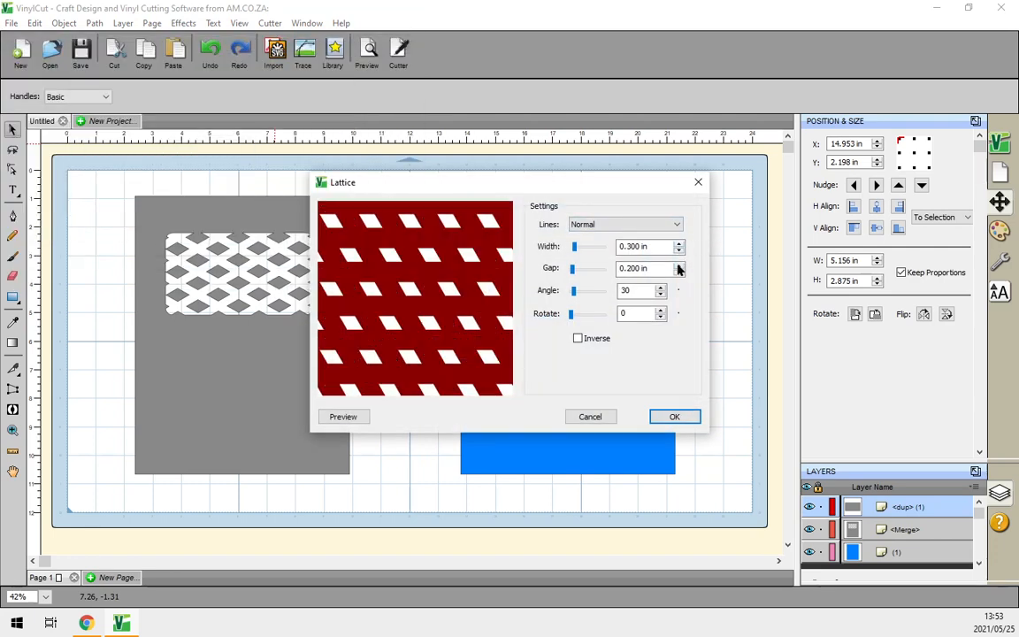
{"action": "left_click", "coordinate": [679, 266]}
{"action": "left_click", "coordinate": [678, 265]}
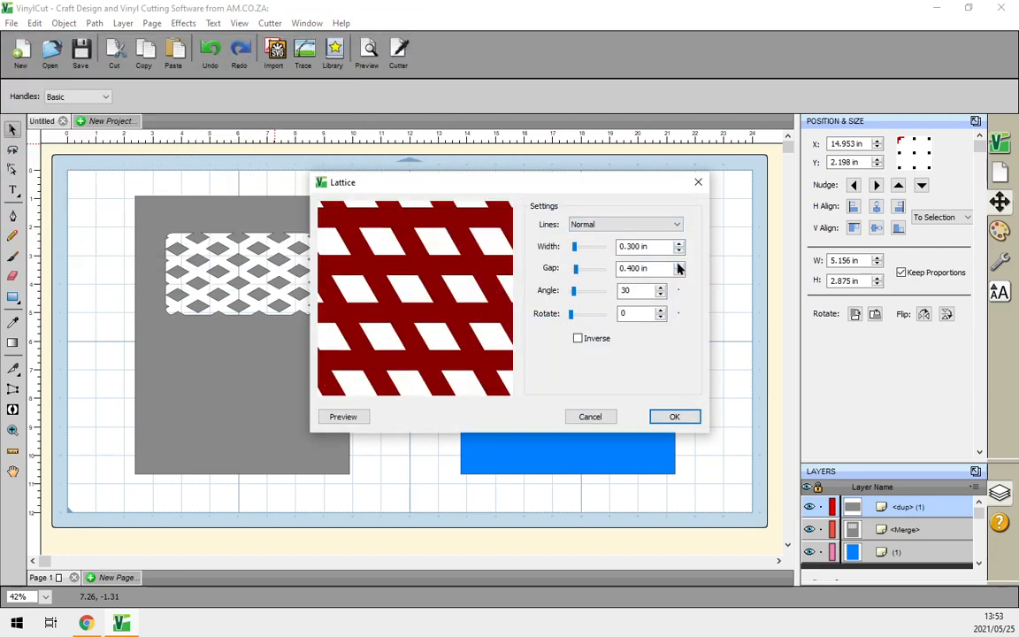
Step: Set the lattice rotation to 30°, turn on Inverse and apply the effect
{"action": "left_click", "coordinate": [661, 310]}
{"action": "left_click", "coordinate": [662, 310]}
{"action": "left_click", "coordinate": [662, 310]}
{"action": "left_click", "coordinate": [662, 310]}
{"action": "left_click", "coordinate": [661, 310]}
{"action": "left_click", "coordinate": [662, 310]}
{"action": "left_click", "coordinate": [662, 309]}
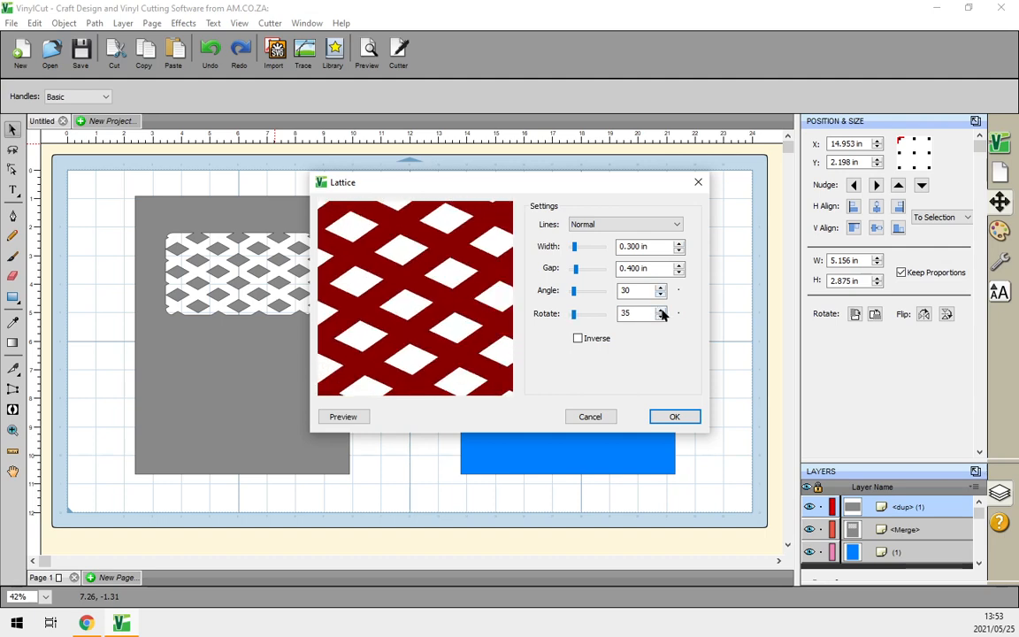
{"action": "left_click", "coordinate": [660, 318]}
{"action": "left_click", "coordinate": [577, 338]}
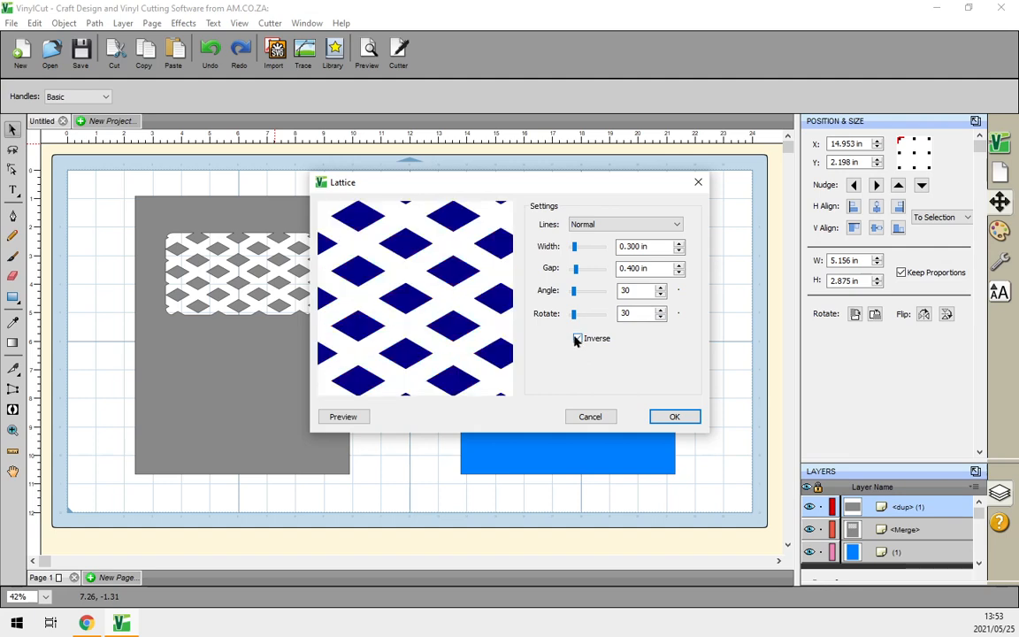
{"action": "left_click", "coordinate": [662, 416]}
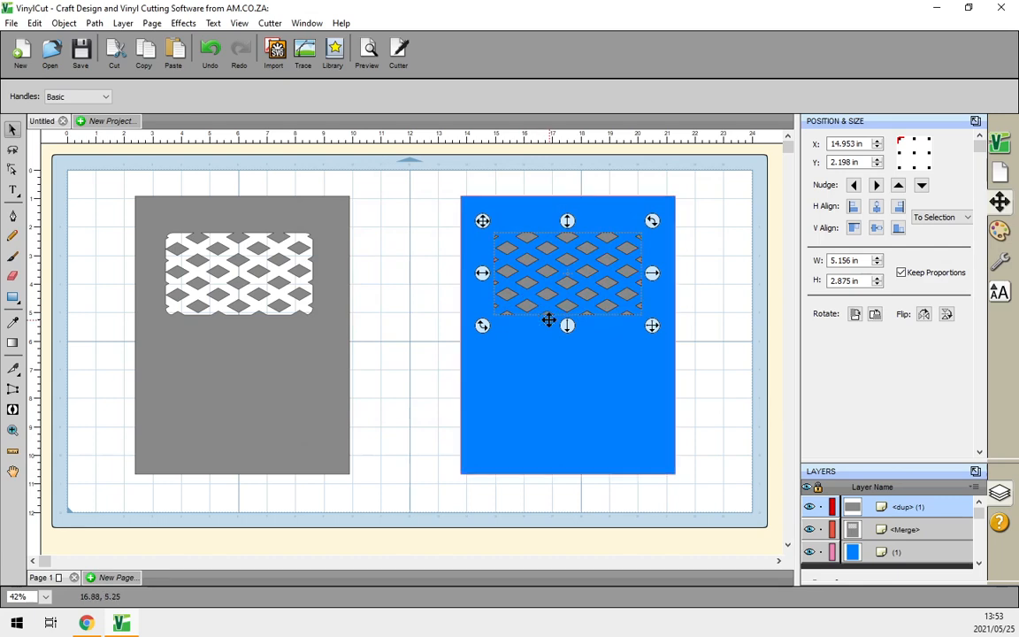
Step: Merge the inverse-lattice rectangle with the right blue panel behind it
{"action": "left_click_drag", "start_coordinate": [692, 531], "coordinate": [426, 177]}
{"action": "left_click", "coordinate": [64, 23]}
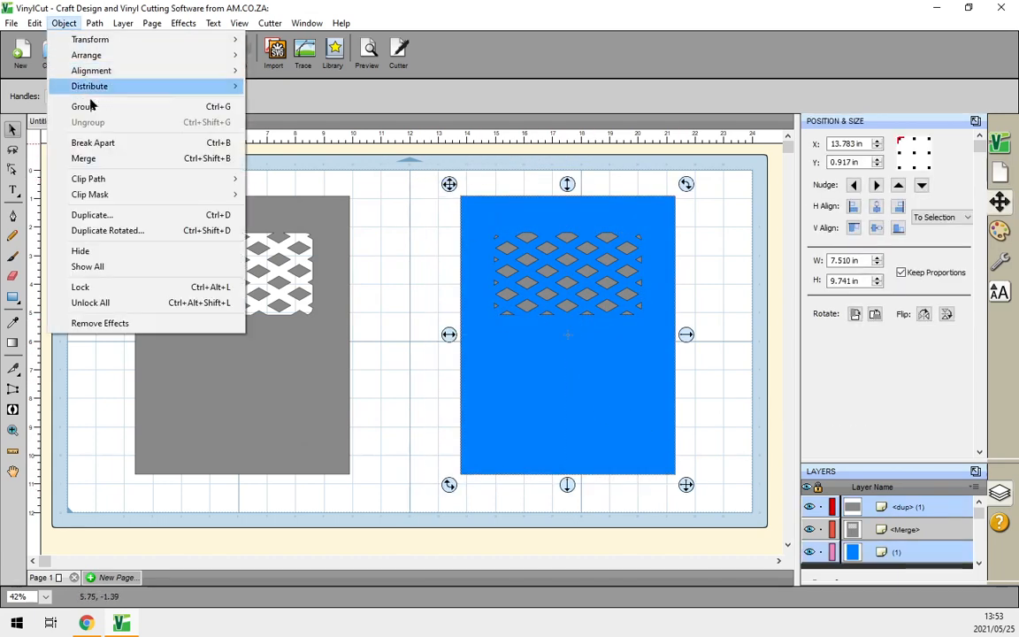
{"action": "left_click", "coordinate": [100, 160]}
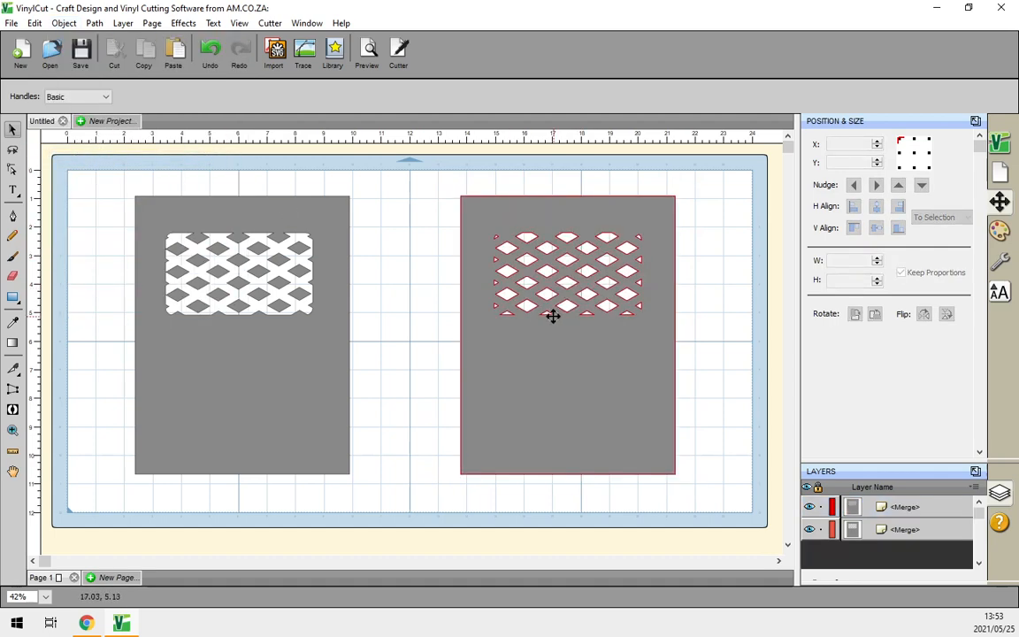
Step: Check the cut lines of both panels in the preview, close it and clear the selection
{"action": "mouse_move", "coordinate": [553, 316]}
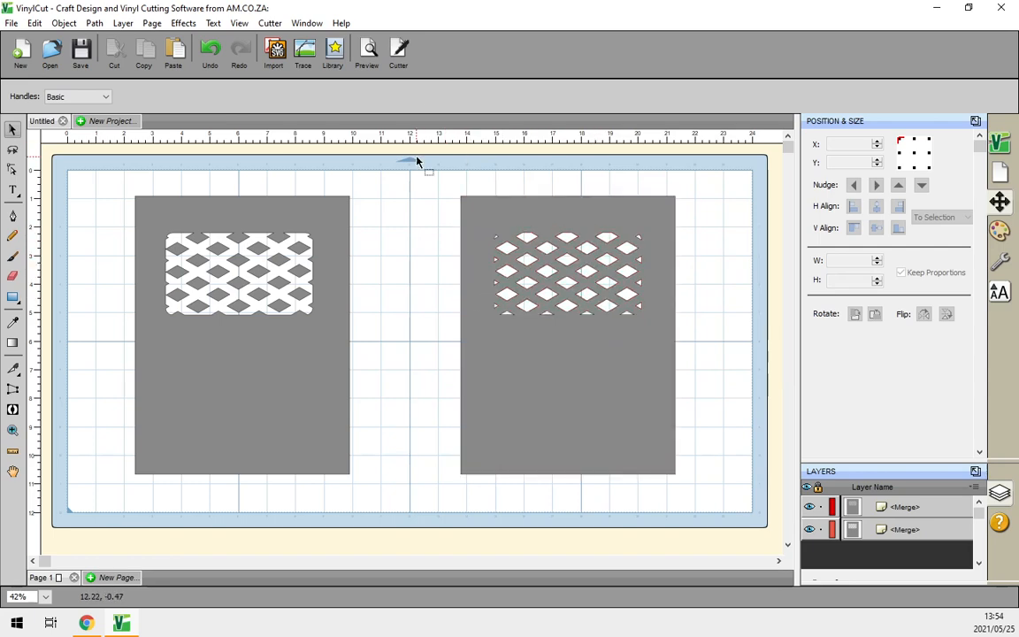
{"action": "left_click", "coordinate": [366, 53]}
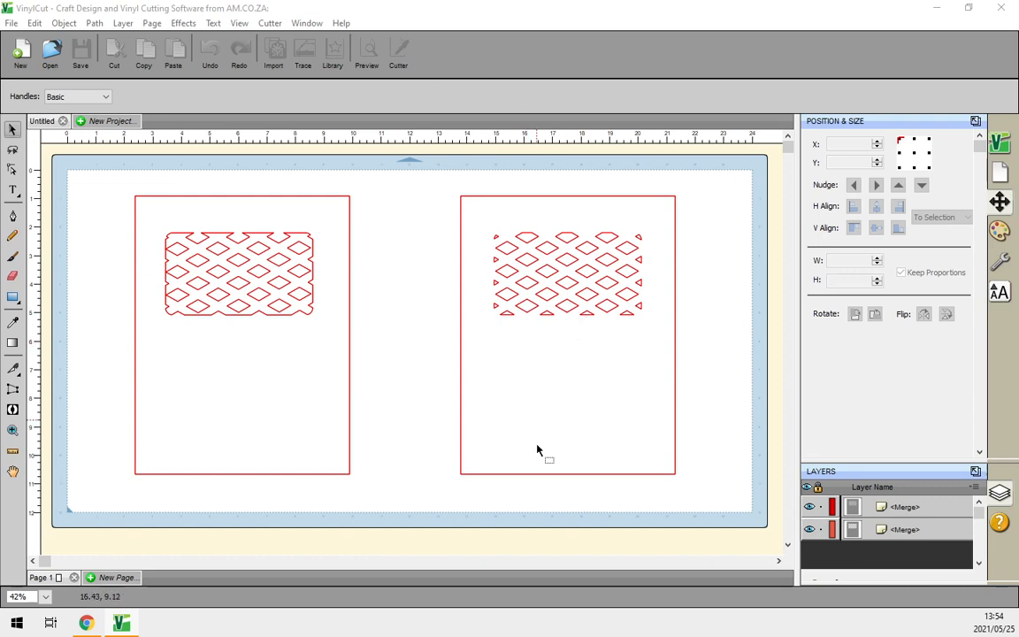
{"action": "key", "text": "Escape"}
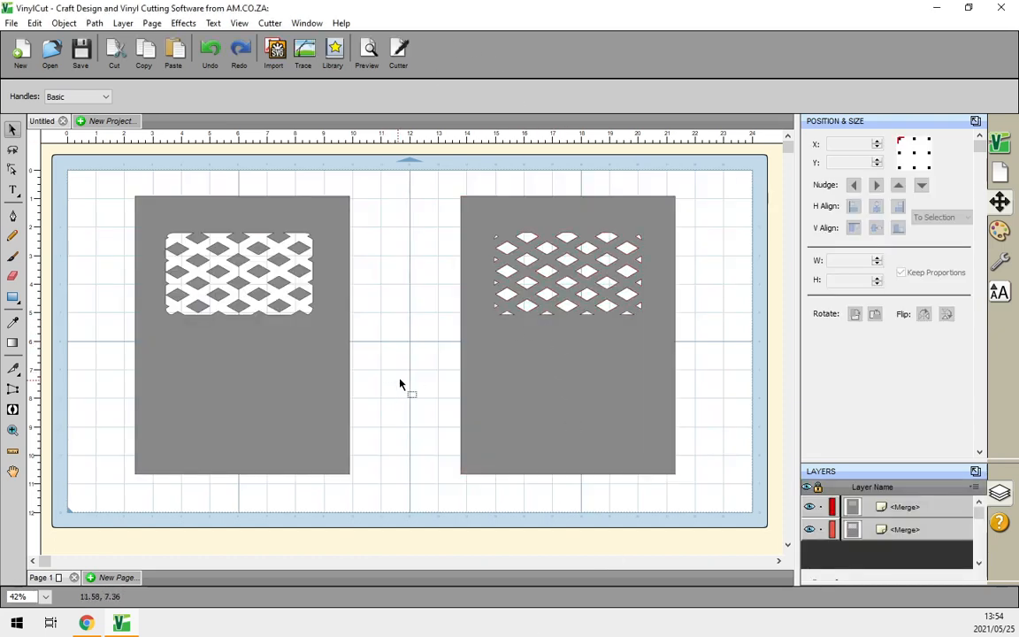
{"action": "left_click", "coordinate": [400, 382]}
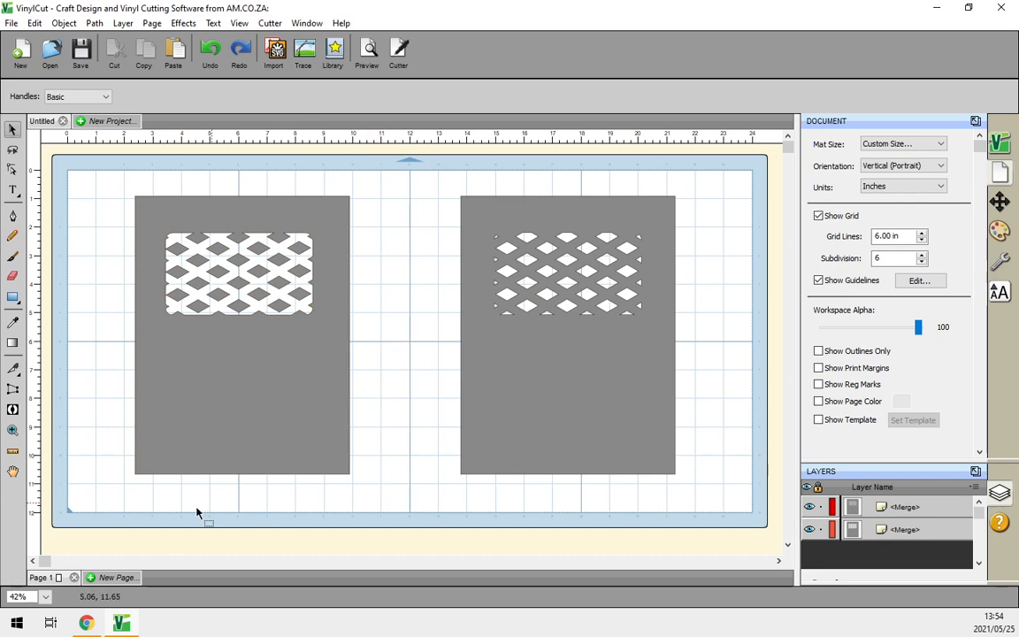
Step: Switch to the Chrome window with the softwaretraining.co.za training videos page
{"action": "mouse_move", "coordinate": [88, 625]}
{"action": "left_click", "coordinate": [82, 564]}
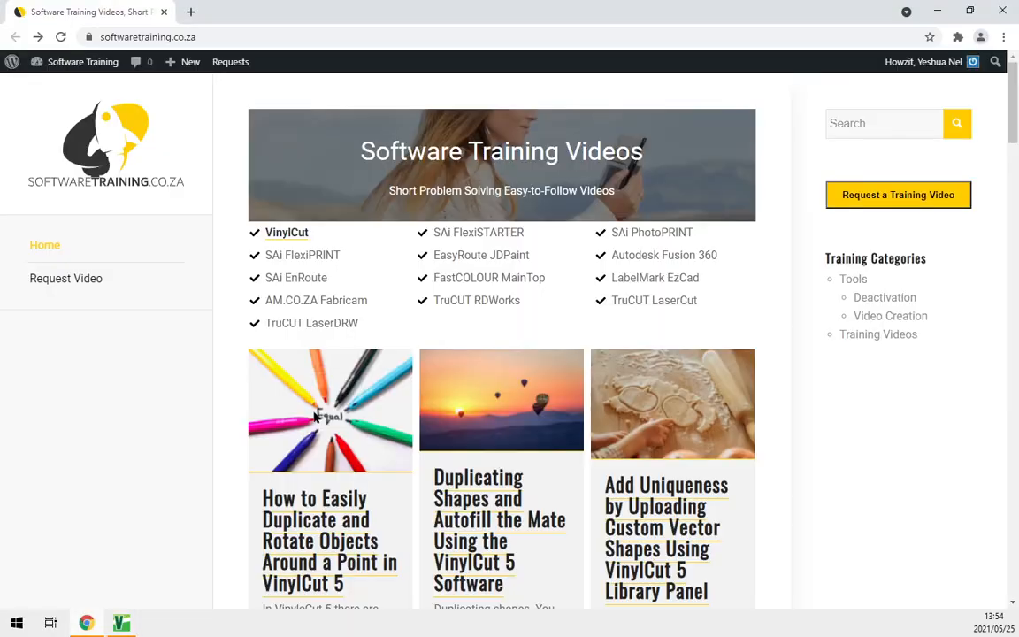